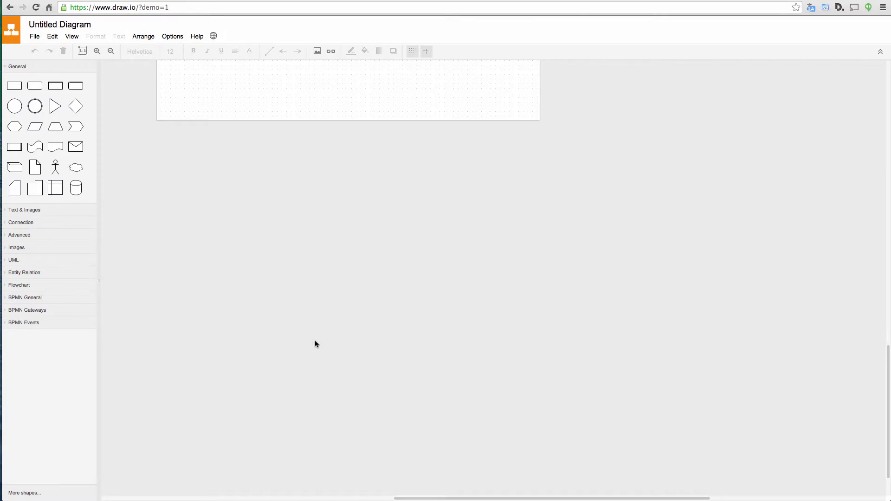
Step: Scroll and pan the blank canvas to bring the top of the page into view
scroll(315, 344, up, 10)
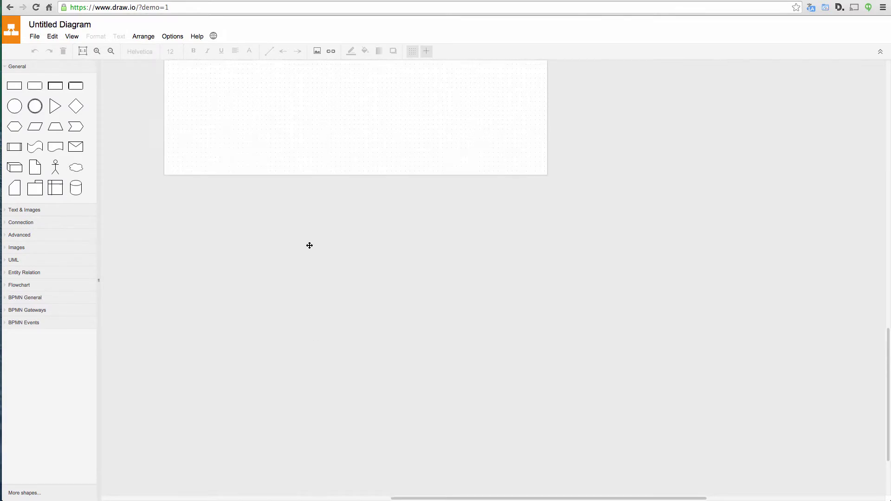
mouse_move(337, 358)
mouse_down()
mouse_move(360, 406)
mouse_move(357, 439)
mouse_up()
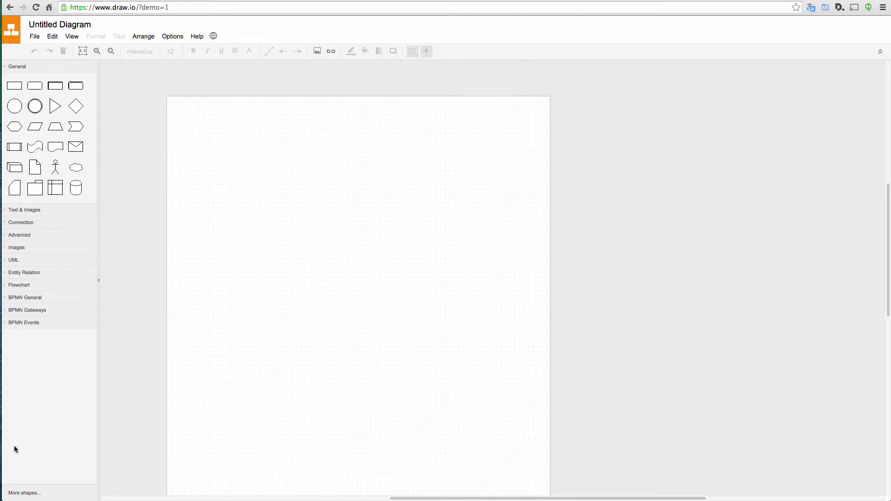
Step: Enable the Rack shape libraries and remove BPMN, UML and Images from the sidebar
click(36, 493)
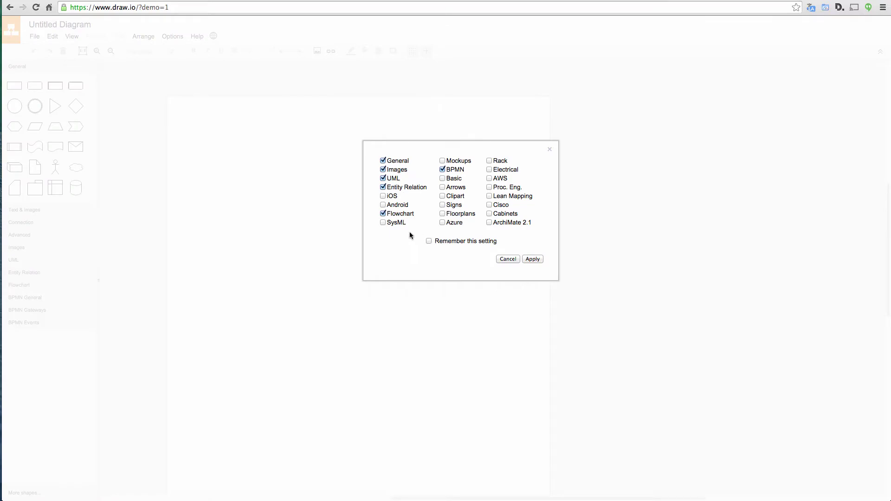
click(489, 161)
click(443, 169)
click(383, 179)
click(383, 170)
click(536, 259)
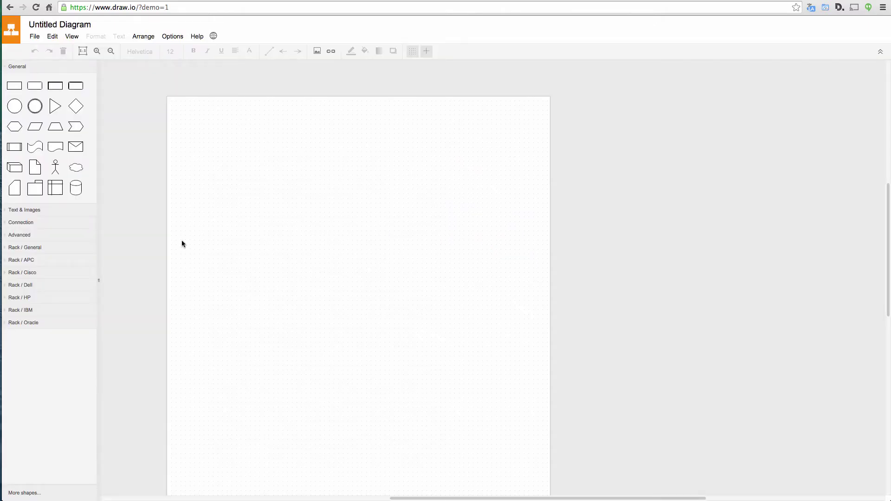
Step: Expand the Rack / General library and preview its Numbered Rack Cabinet shape
click(41, 249)
mouse_move(15, 272)
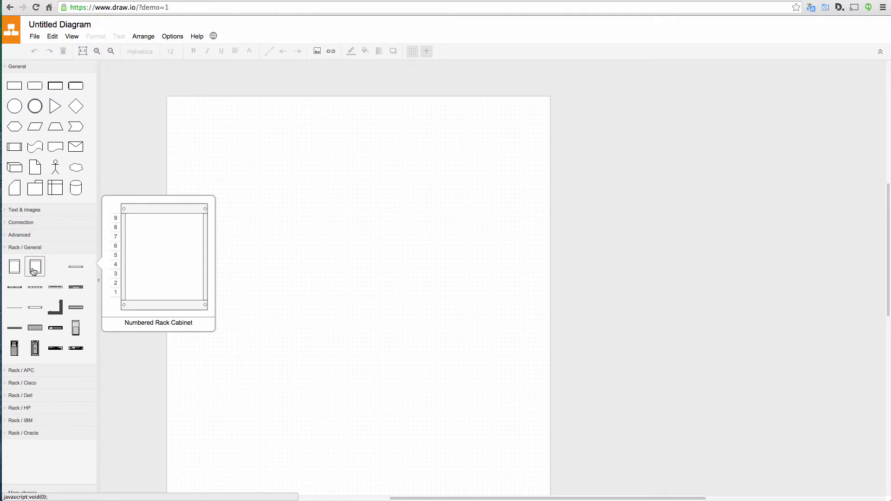
Step: Place a 9-unit Numbered Rack Cabinet and fill its top three slots, including Switches 2
drag(33, 272, 210, 153)
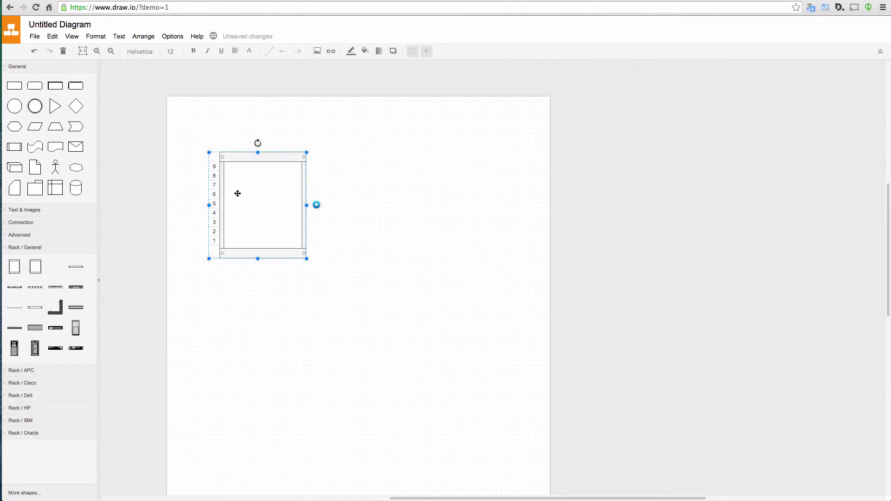
mouse_move(75, 270)
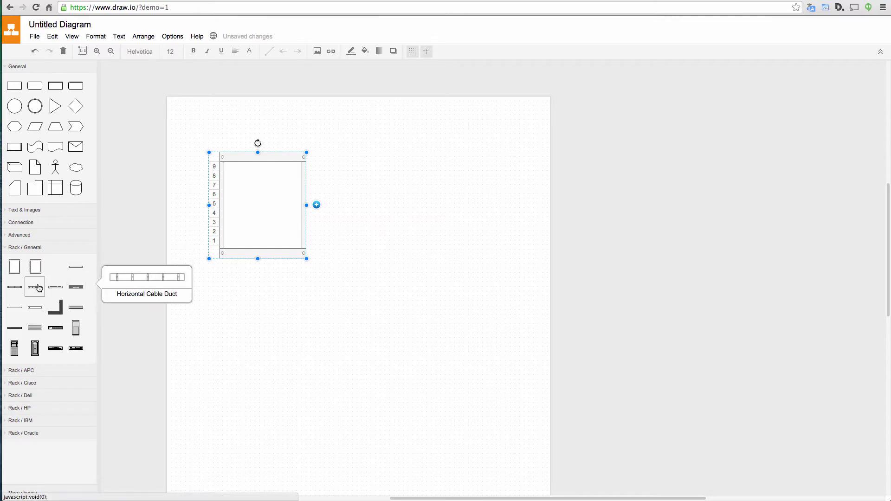
mouse_move(19, 314)
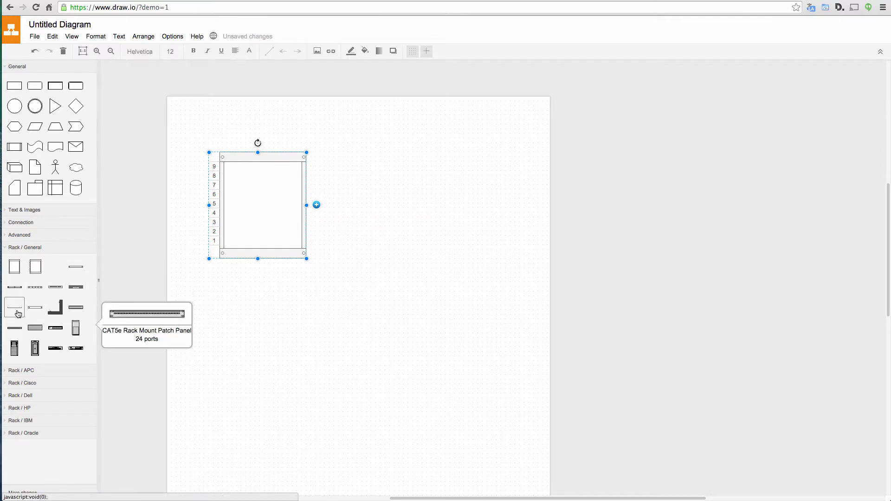
drag(55, 327, 234, 187)
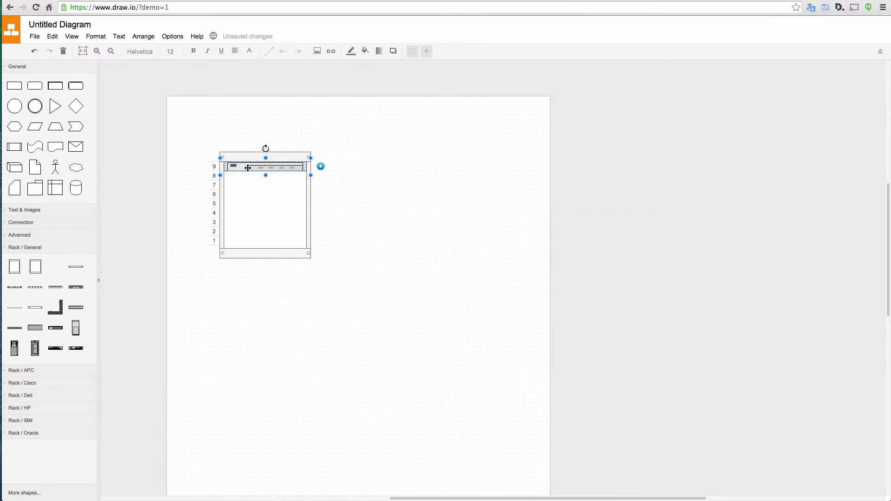
drag(55, 349, 231, 207)
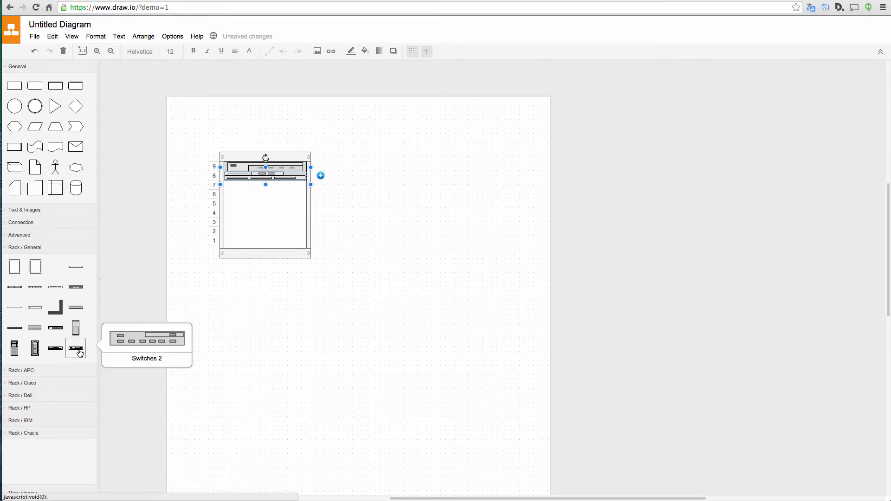
drag(76, 350, 225, 215)
click(237, 226)
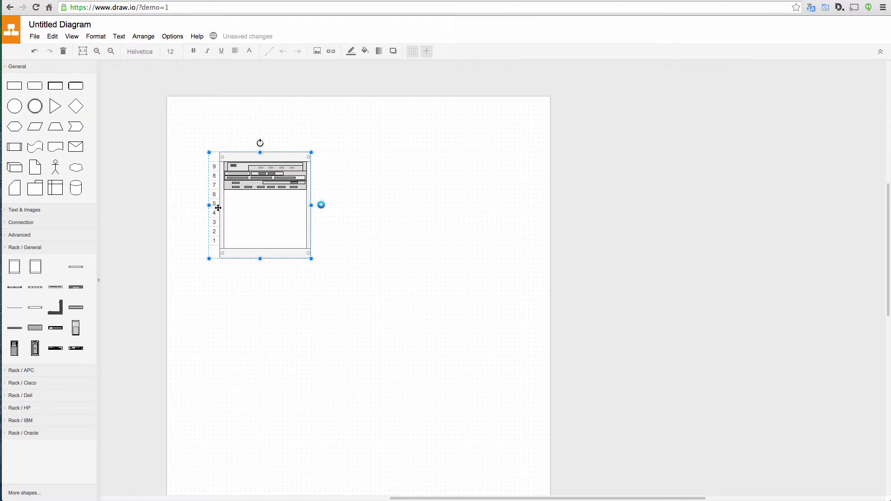
Step: Add two server units to the cabinet and reorder the units within its slots
drag(55, 353, 265, 220)
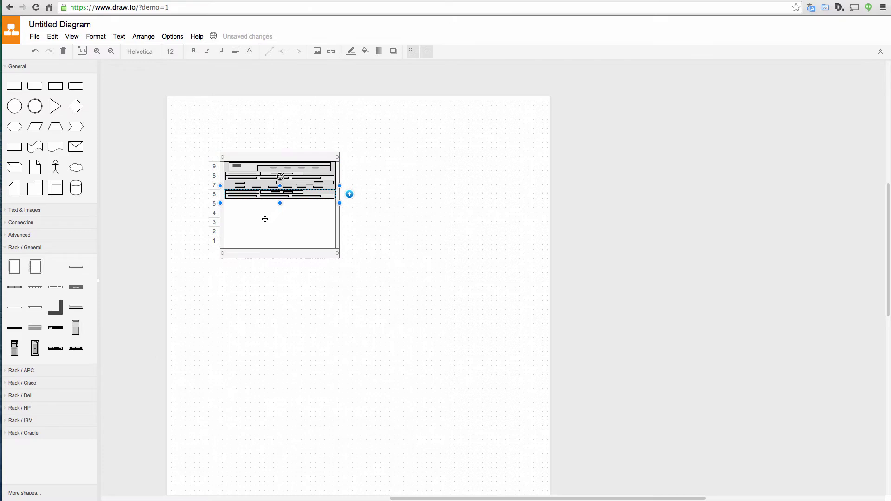
drag(72, 348, 226, 221)
click(253, 185)
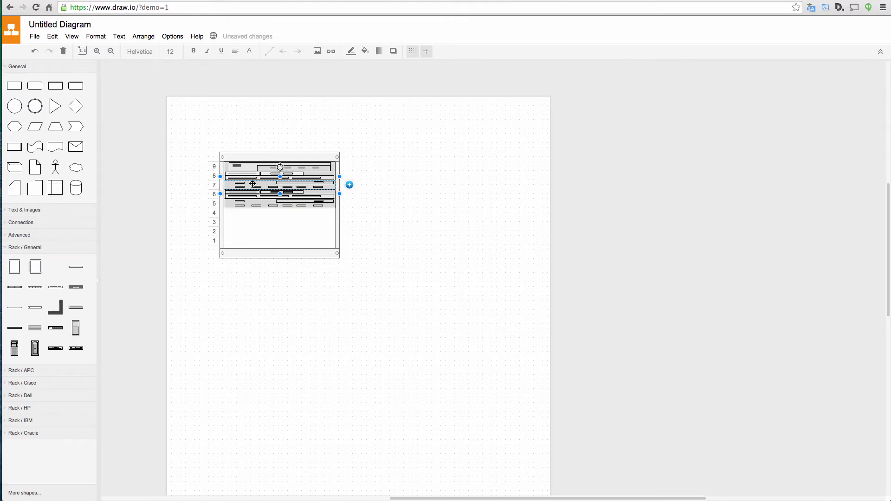
drag(253, 185, 252, 218)
click(268, 168)
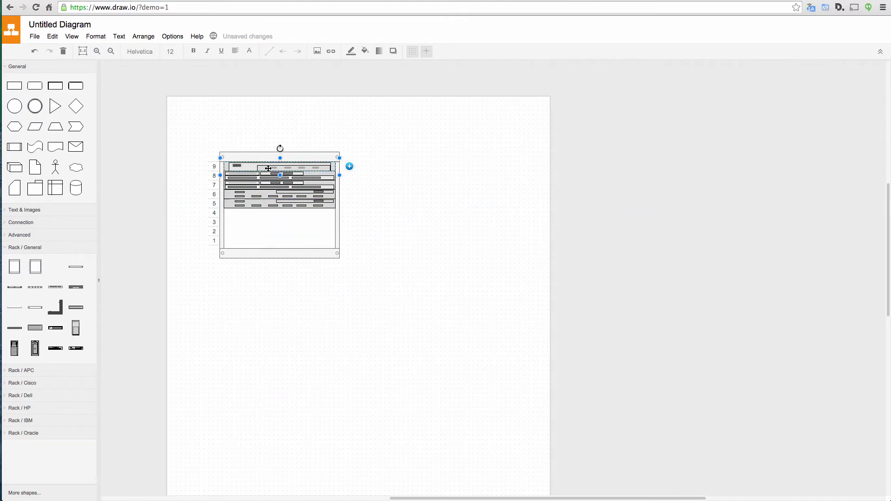
drag(269, 169, 267, 189)
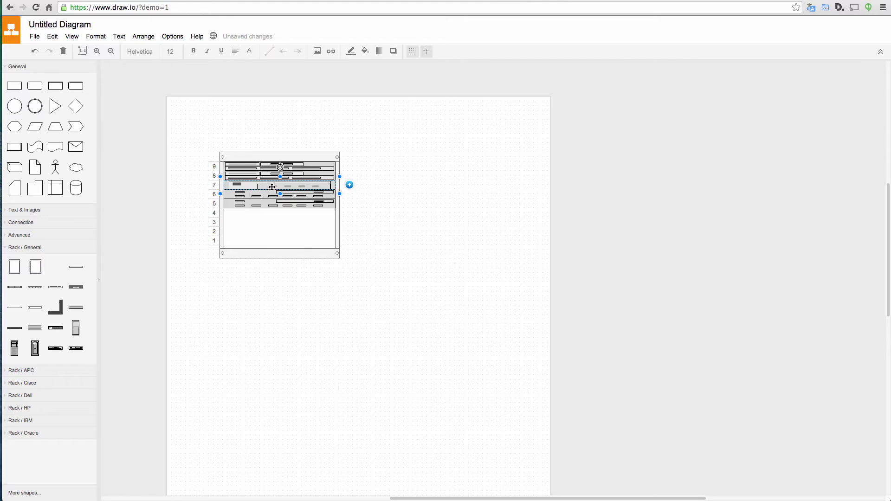
Step: Stretch one server to span about three slots and reposition the lower device
drag(280, 195, 279, 213)
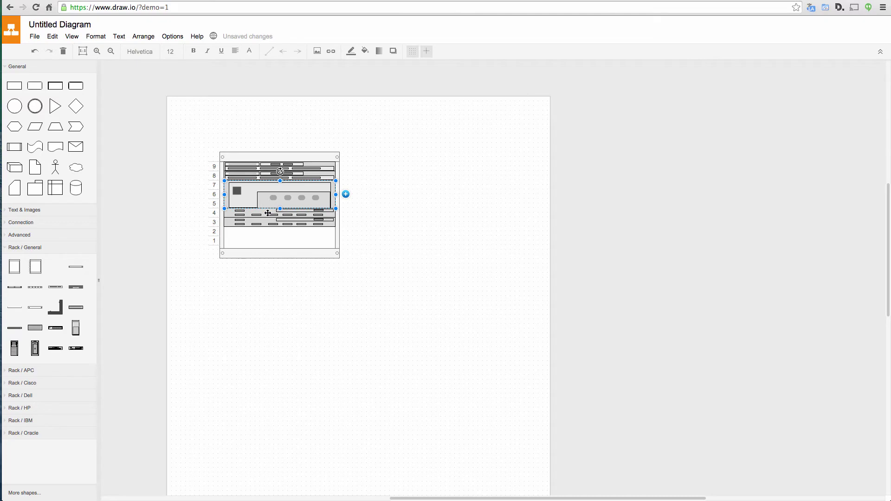
click(266, 214)
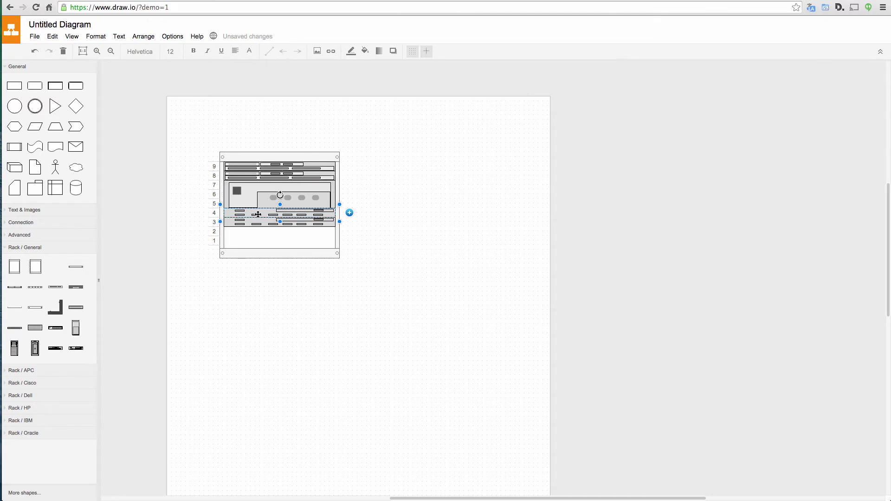
mouse_move(258, 214)
mouse_down()
mouse_move(440, 197)
mouse_move(271, 212)
mouse_up()
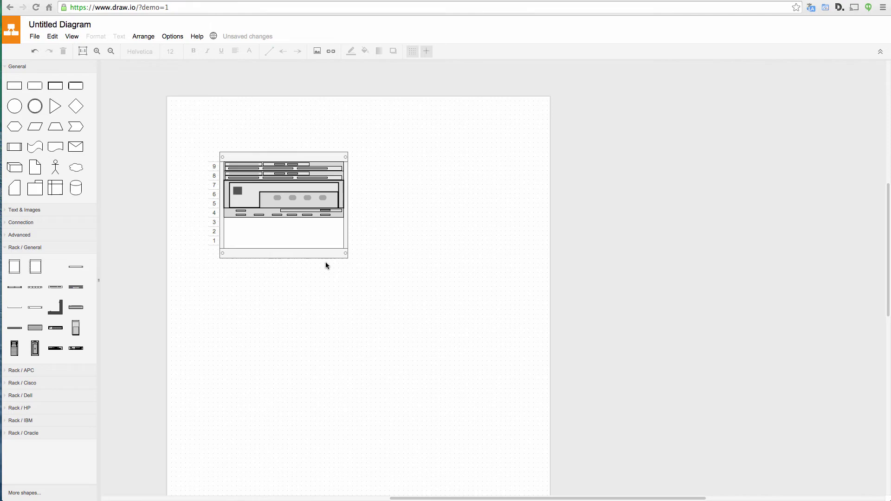
Step: Resize the rack cabinet wider and taller until it holds 27 numbered units
click(339, 255)
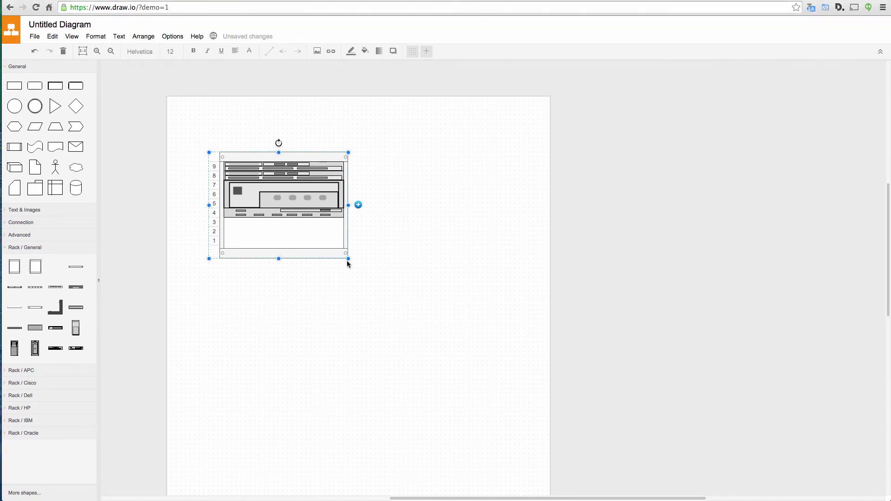
drag(349, 260, 528, 422)
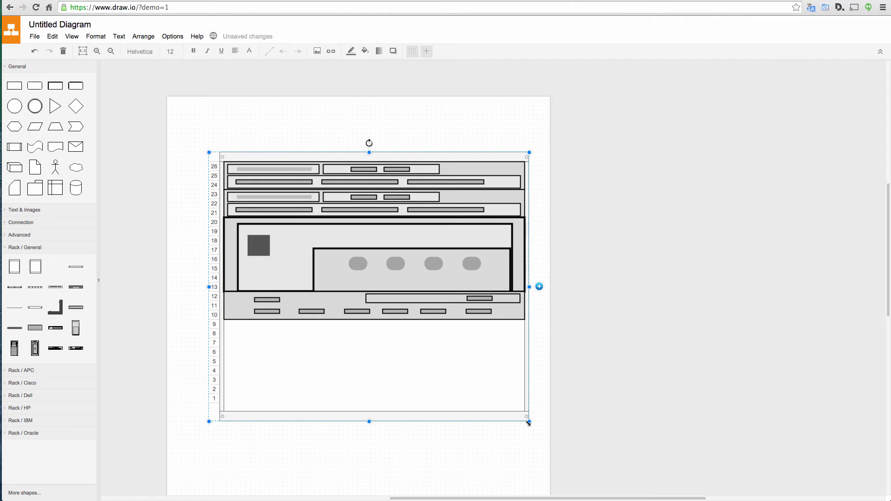
drag(528, 422, 394, 356)
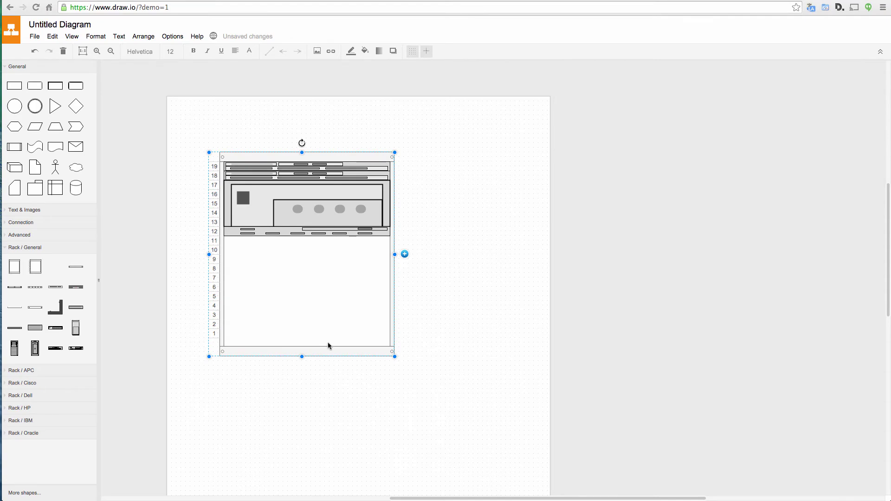
drag(394, 355, 744, 432)
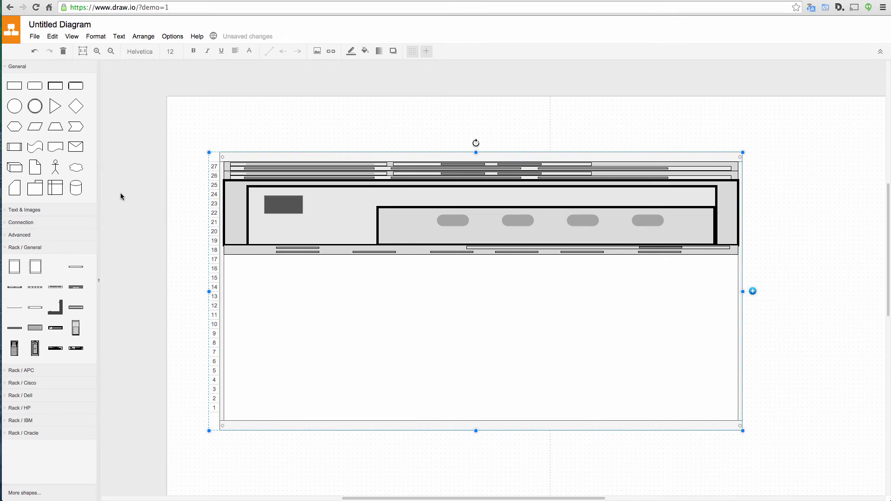
Step: Add the Images library to the shape sidebar
click(5, 494)
click(383, 170)
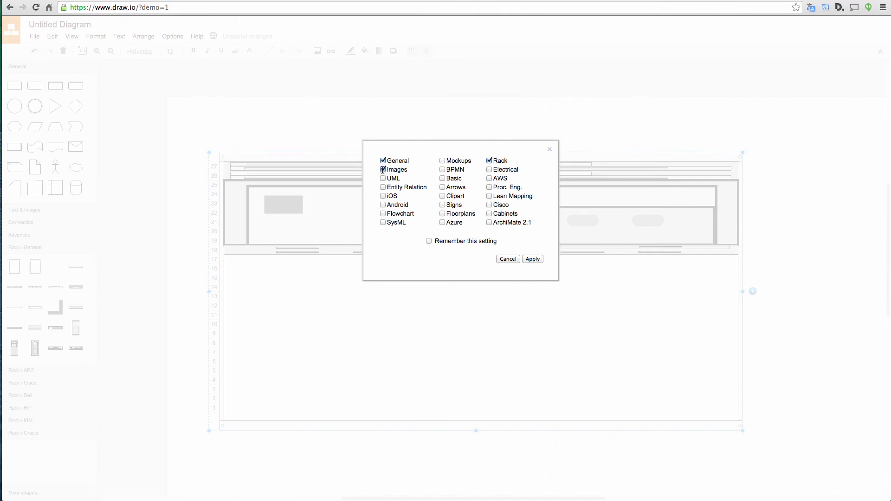
click(533, 259)
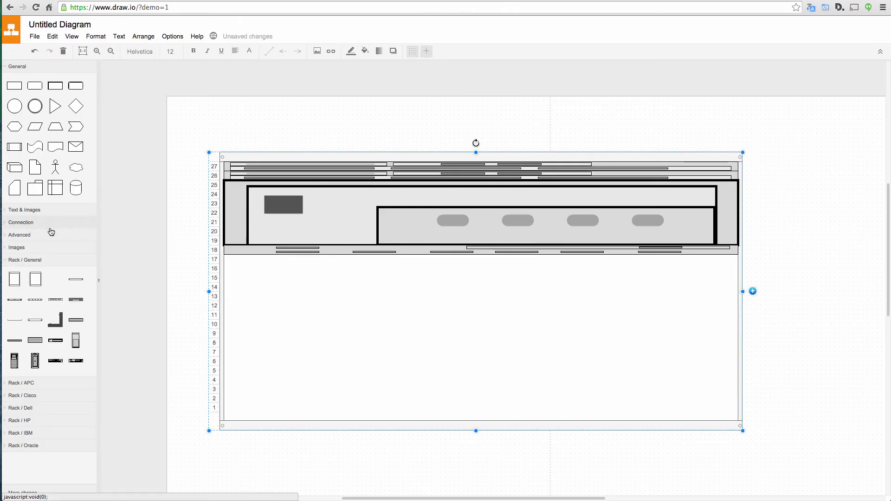
Step: Search Images for '1u server' and insert the check-mark server icon into the rack
click(28, 248)
click(33, 260)
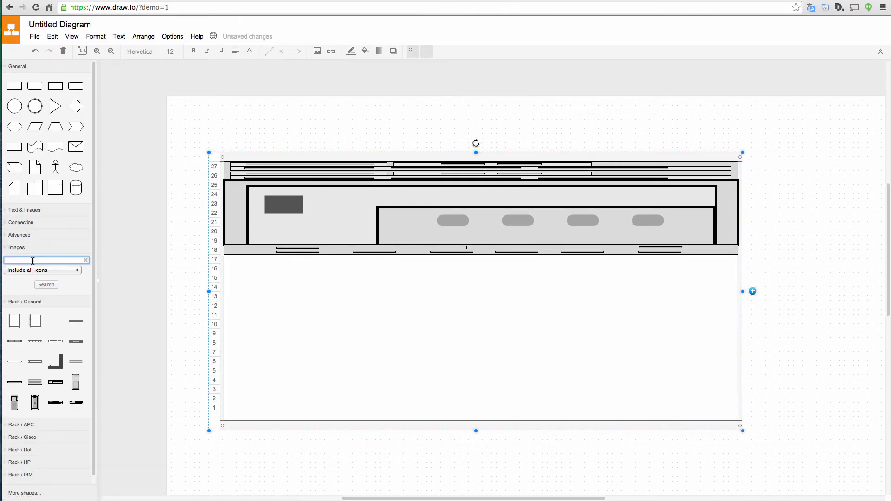
text(1u server)
key(Return)
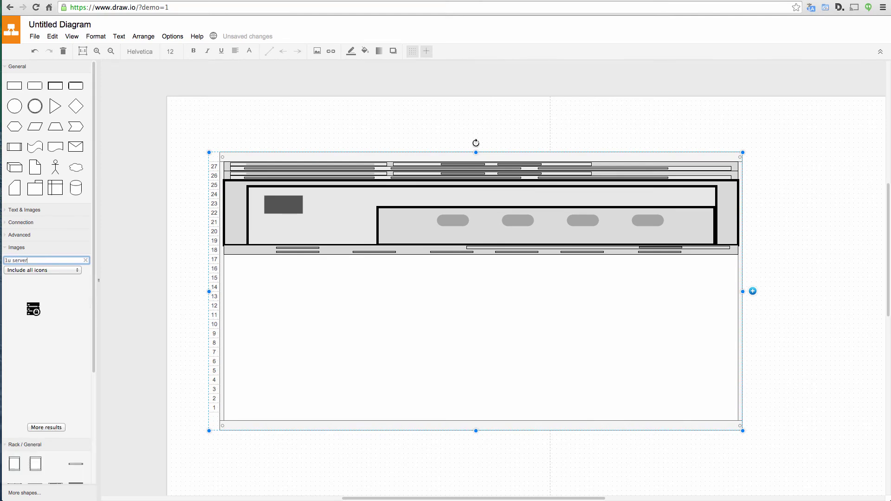
mouse_move(62, 286)
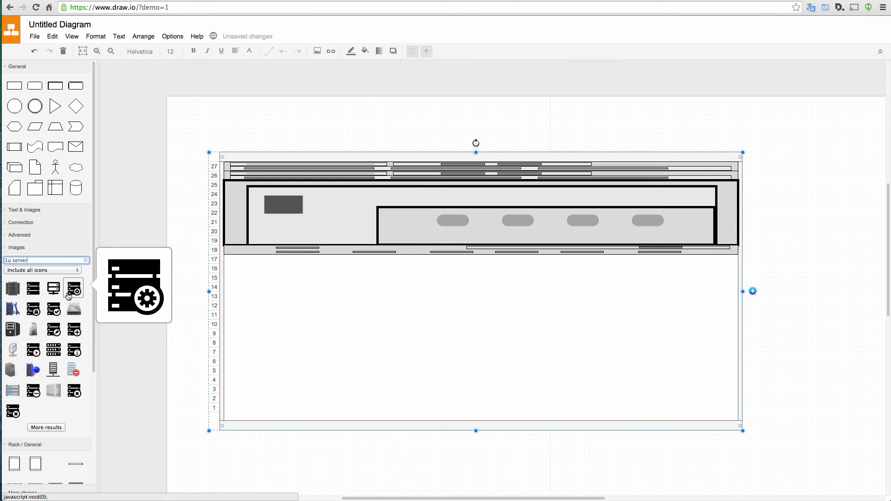
click(58, 316)
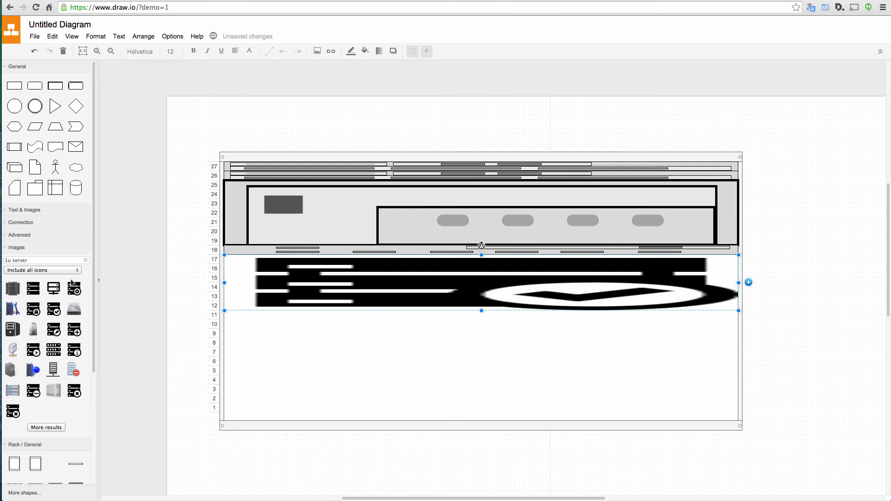
Step: Place Cabinet Leg shapes at the rack's lower-left and lower-right corners
click(19, 250)
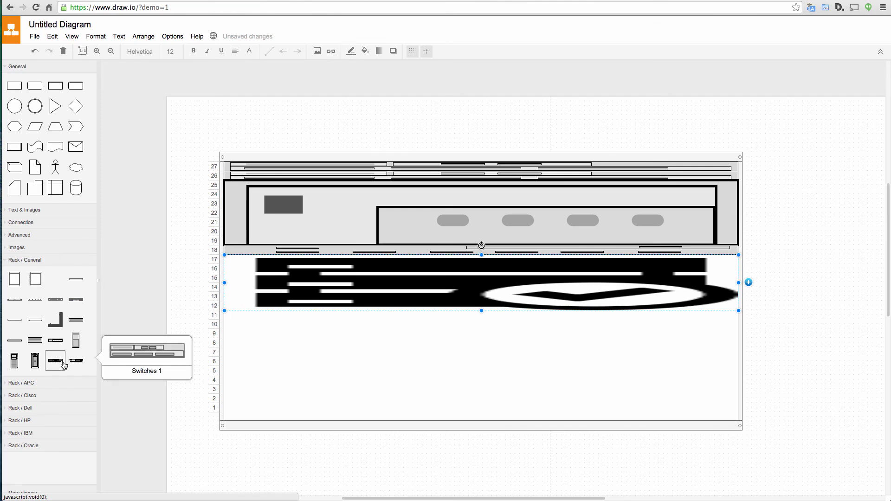
drag(56, 319, 195, 408)
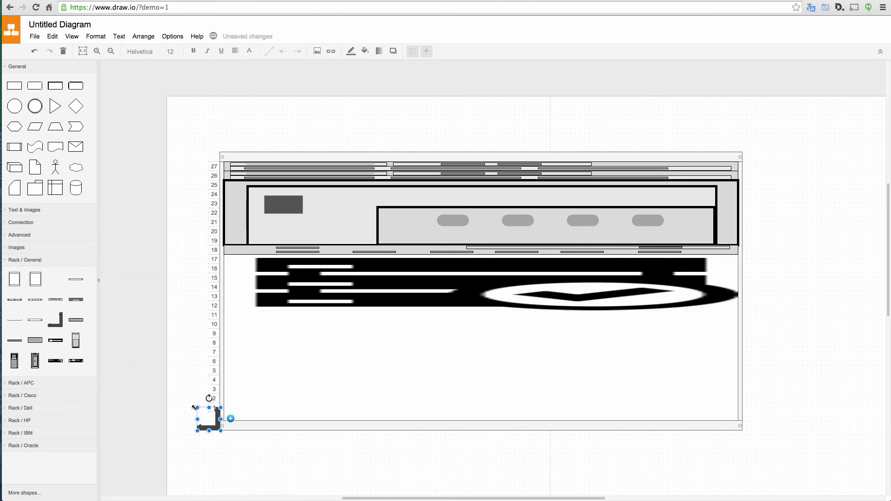
drag(55, 320, 744, 412)
key(Escape)
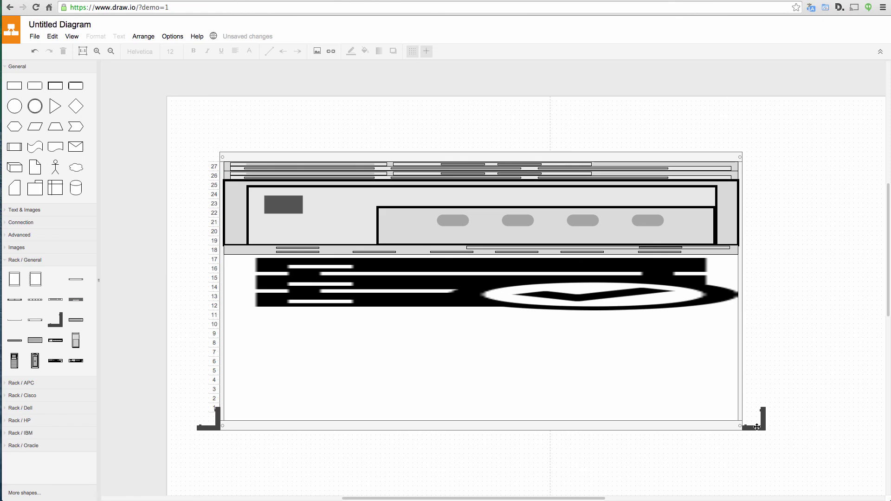
Step: Flip the right cabinet leg horizontally so it mirrors the left one
click(756, 427)
click(143, 37)
mouse_move(158, 83)
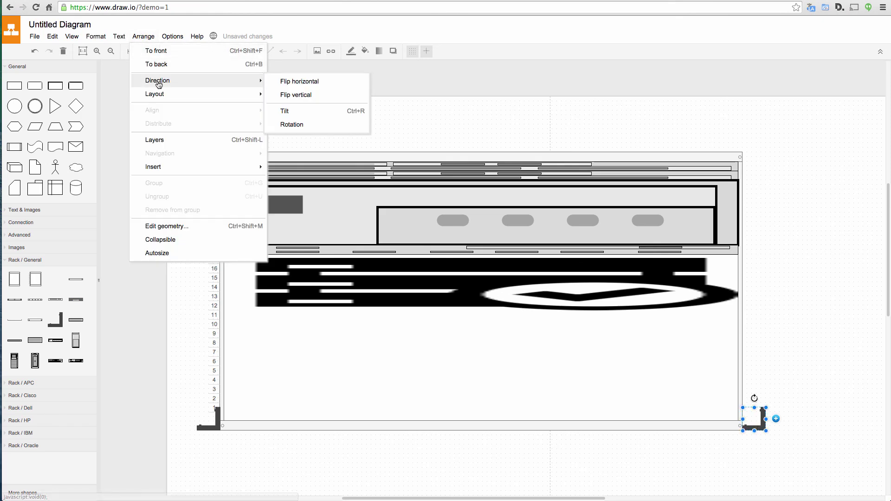
click(308, 81)
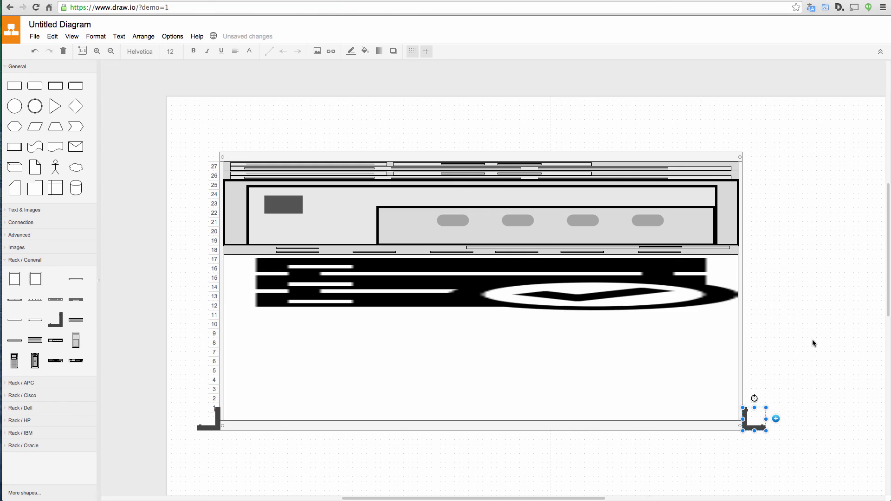
click(801, 352)
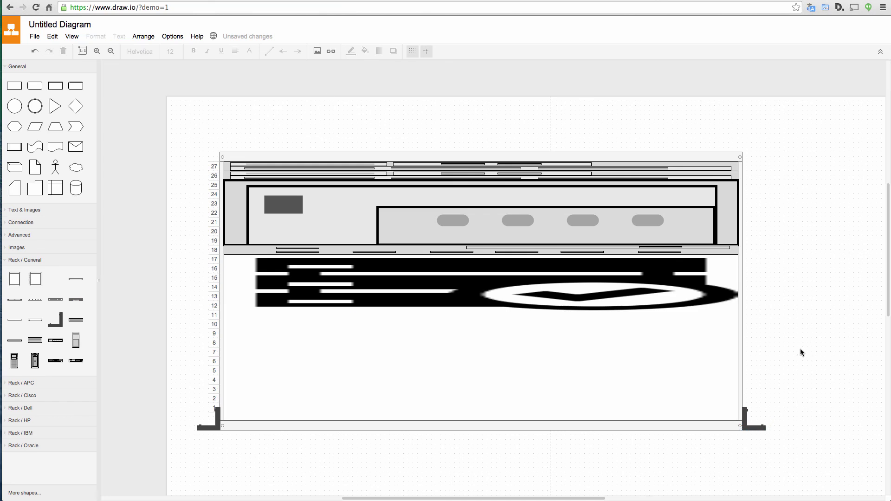
Step: Narrow the rack cabinet and delete the server icon inside it
click(739, 398)
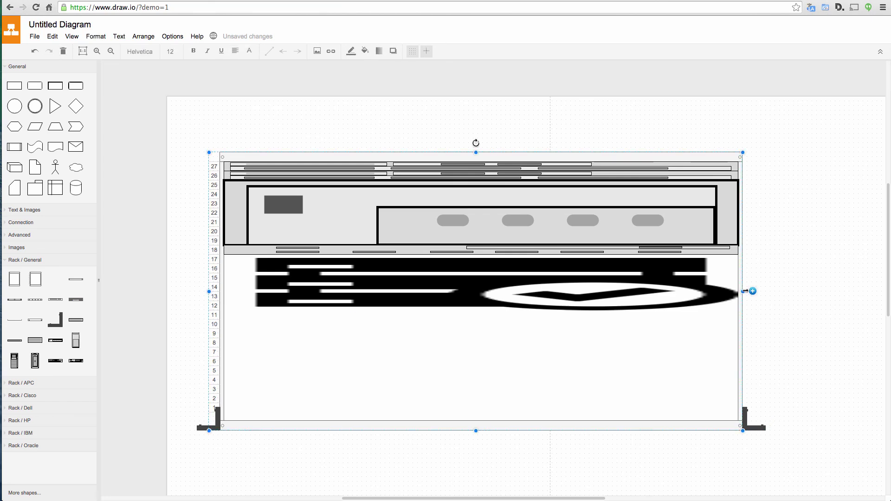
drag(745, 292, 331, 303)
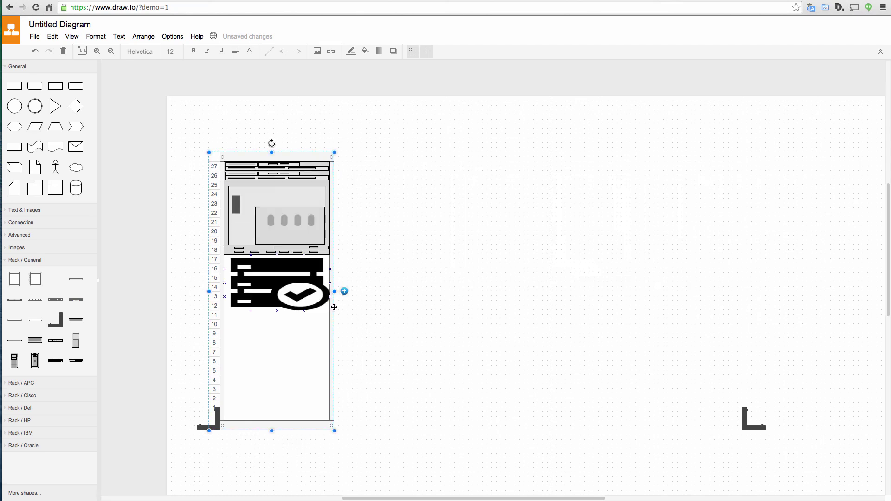
click(254, 279)
key(Delete)
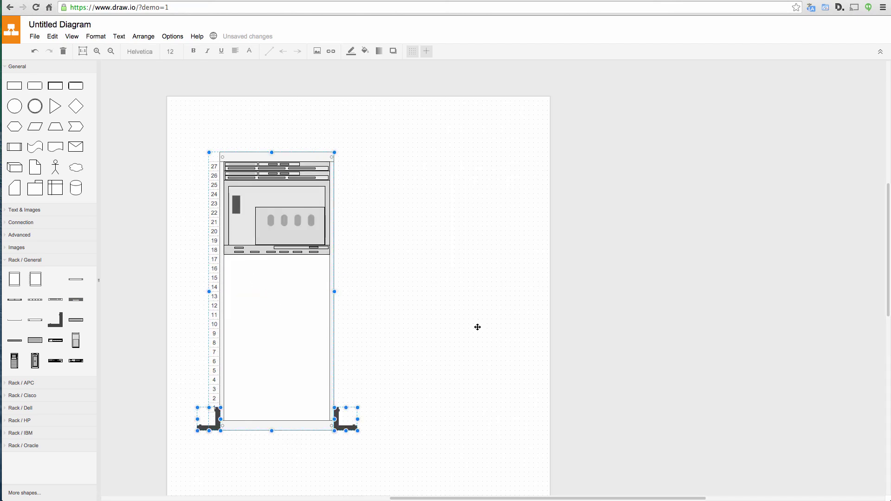
click(474, 329)
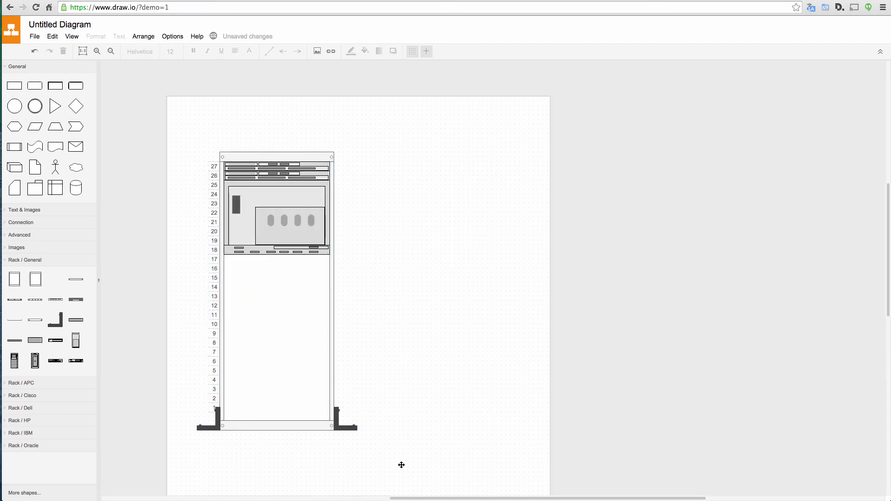
Step: Group the rack with both legs and move the group up and right
drag(403, 467, 169, 105)
click(143, 36)
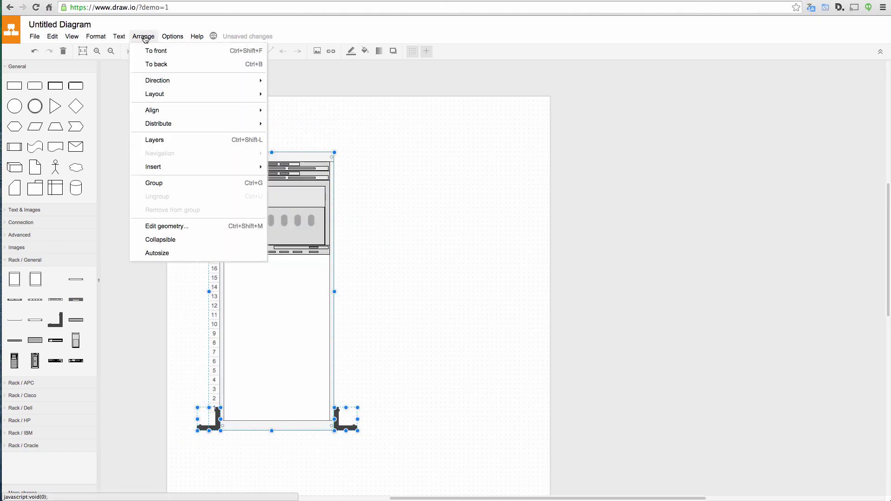
click(170, 184)
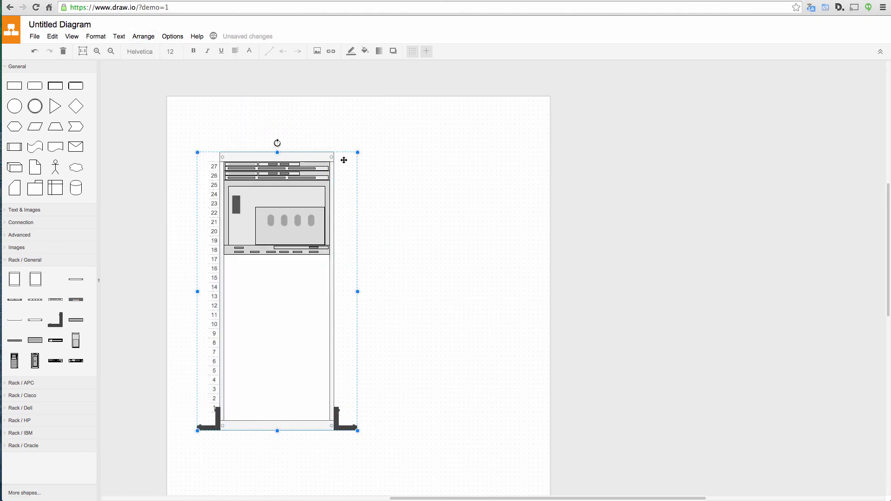
drag(344, 160, 492, 138)
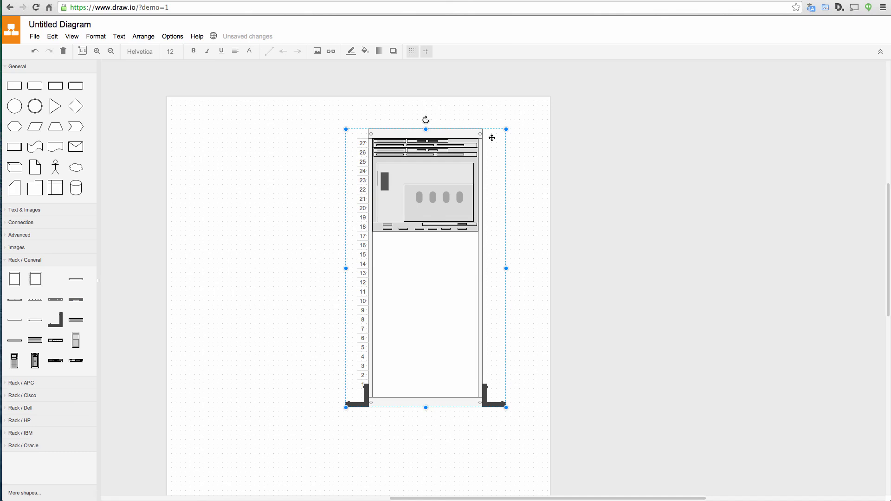